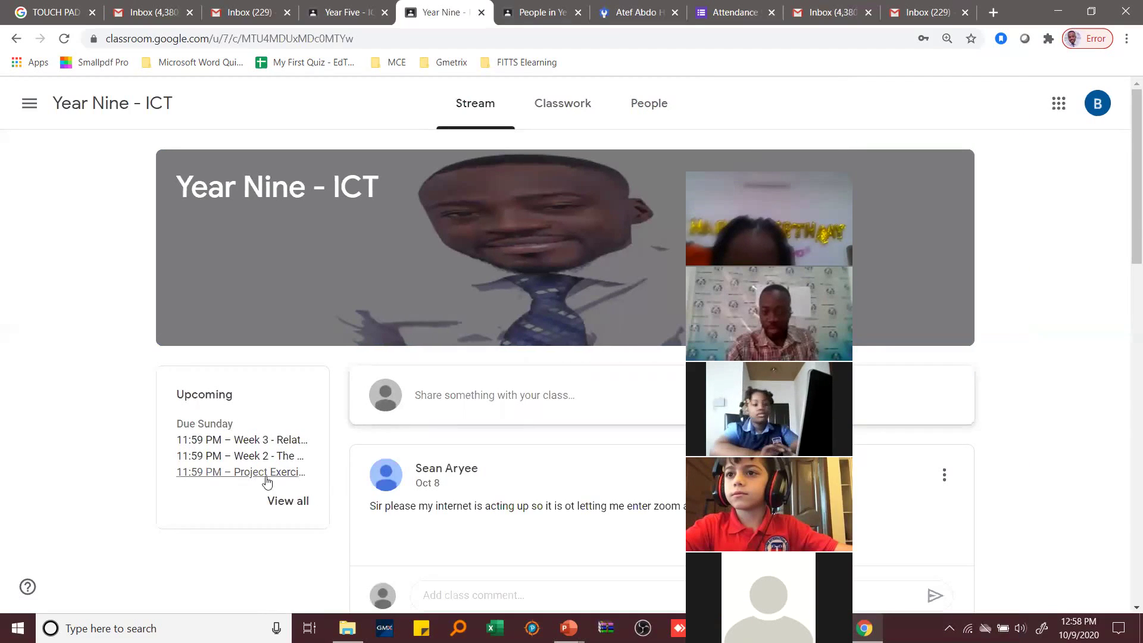
- Show the To-do page listing three Year Nine - ICT assignments due Sunday, Oct 11
left_click(287, 502)
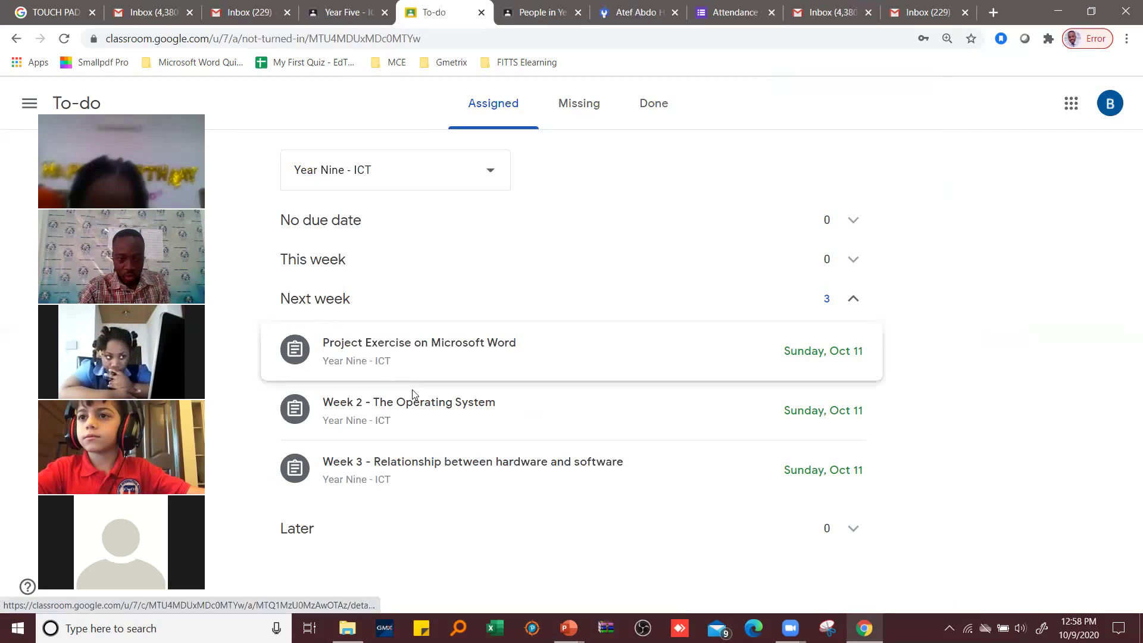
- Open the Project Exercise on Microsoft Word assignment, dismiss the turn-in tip, and show the Add or create options
left_click(429, 348)
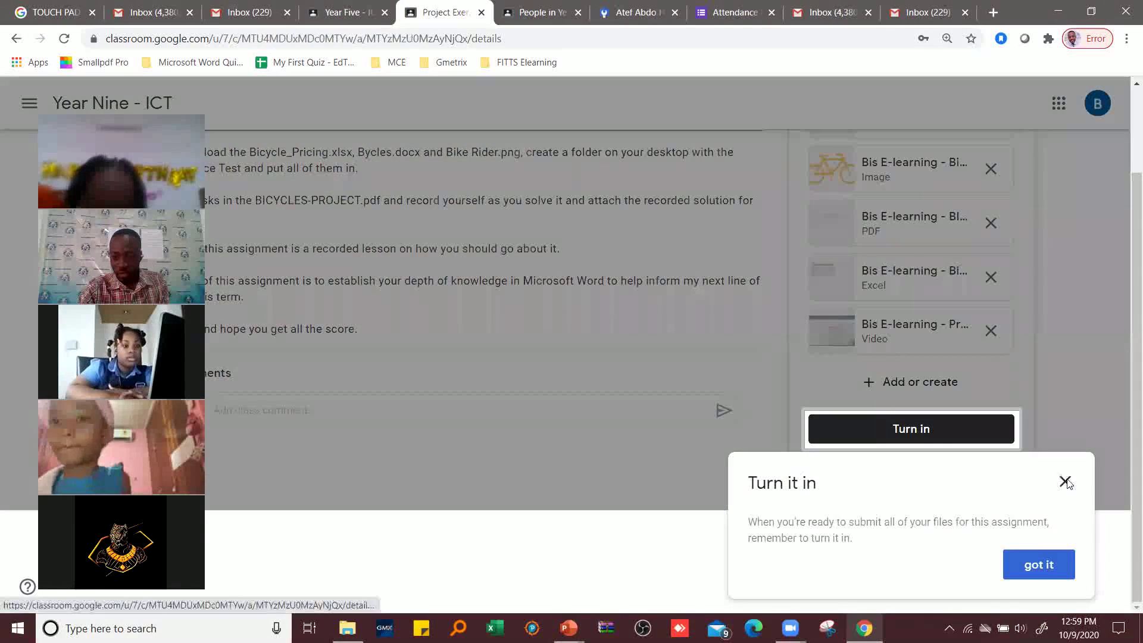
left_click(891, 431)
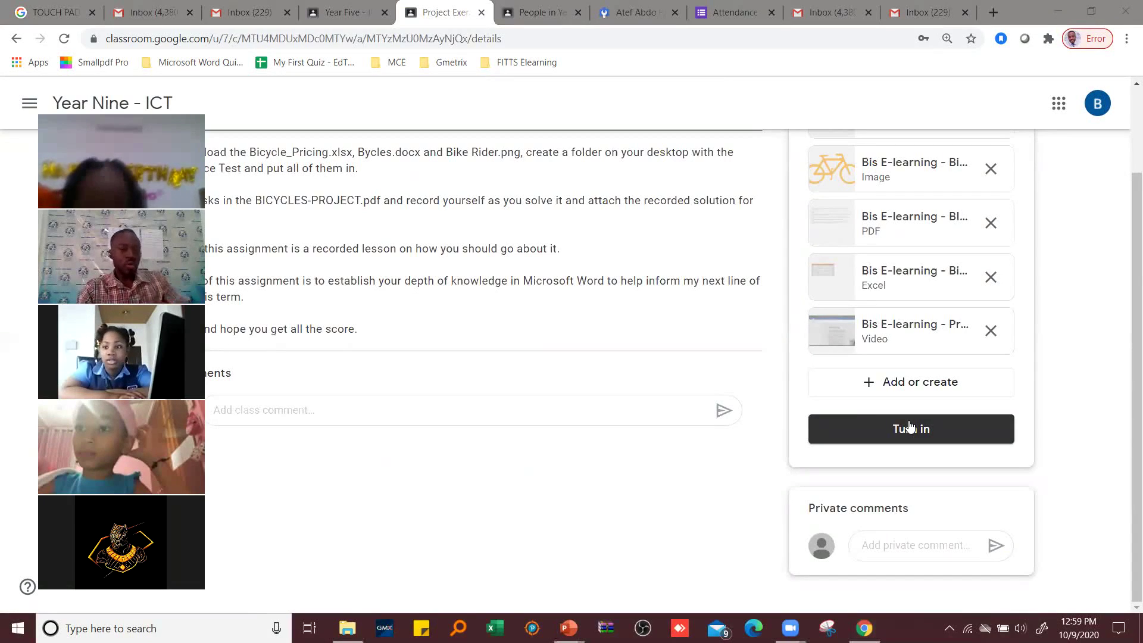
left_click(915, 384)
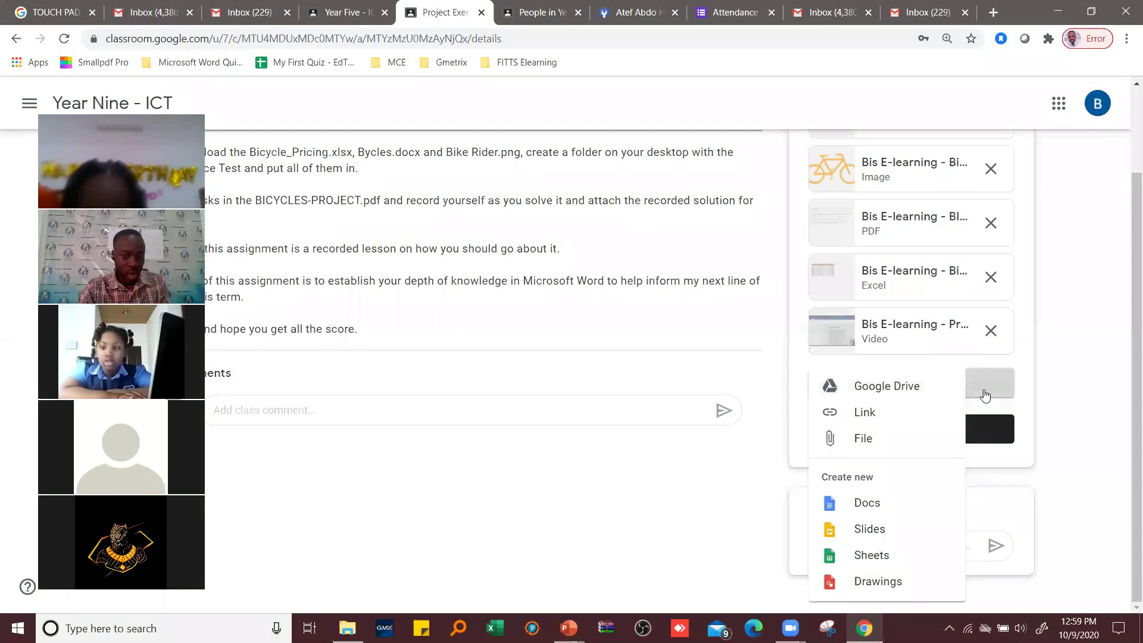
- Choose File from the Add or create menu to bring up the Google Drive file inserter
left_click(901, 390)
left_click(900, 389)
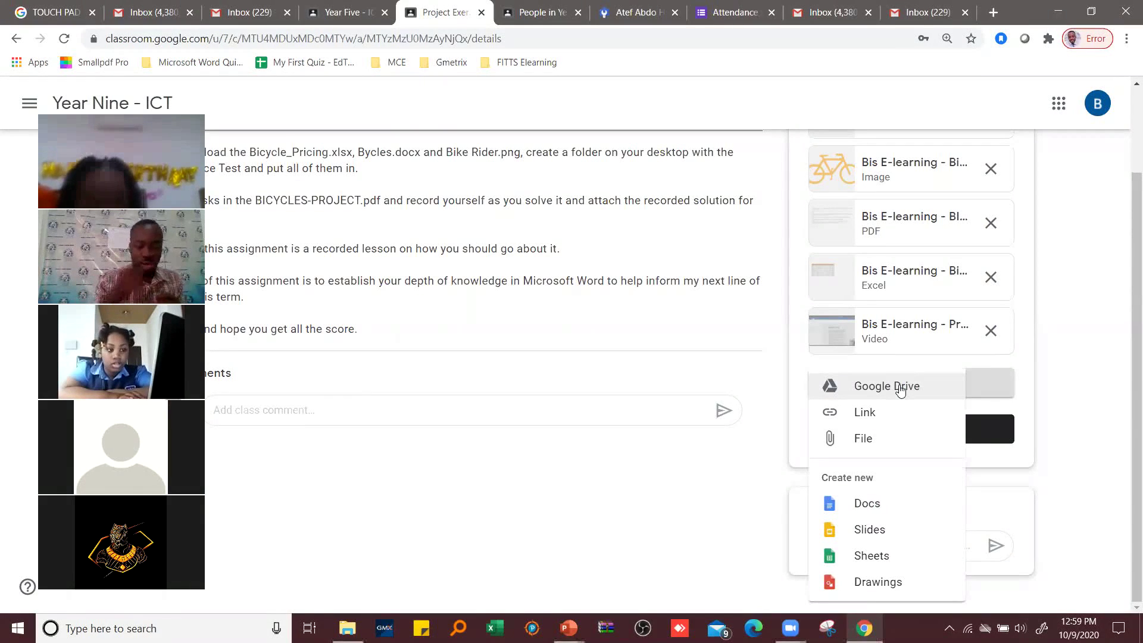
left_click(998, 385)
left_click(998, 386)
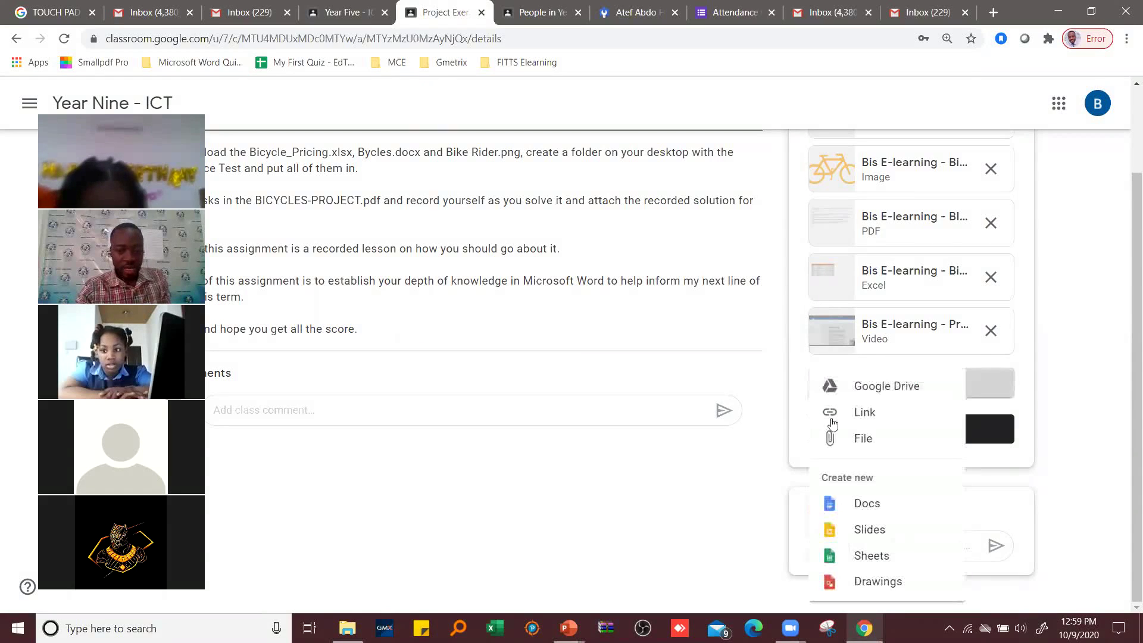
left_click(863, 439)
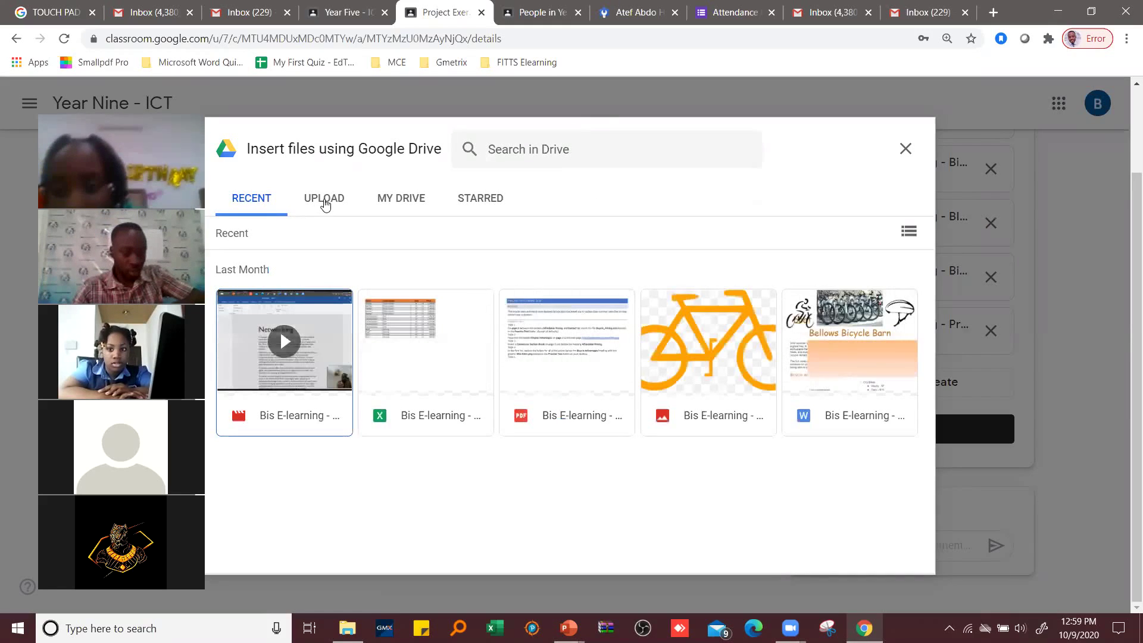
- Switch the Insert files dialog to Upload and browse the computer's files
left_click(325, 204)
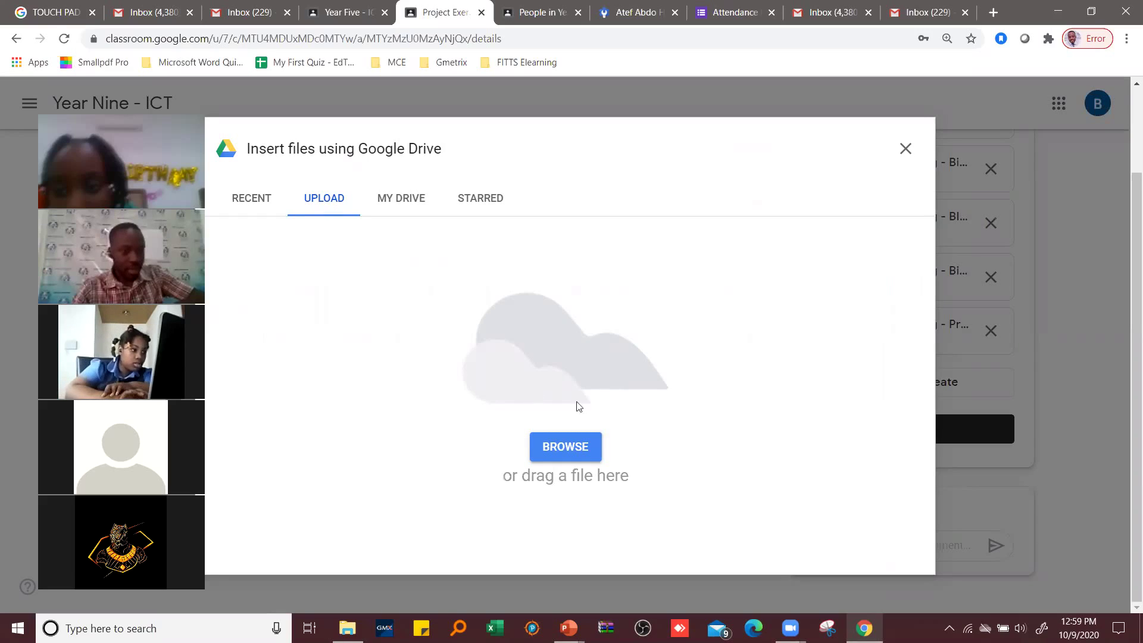
left_click(567, 448)
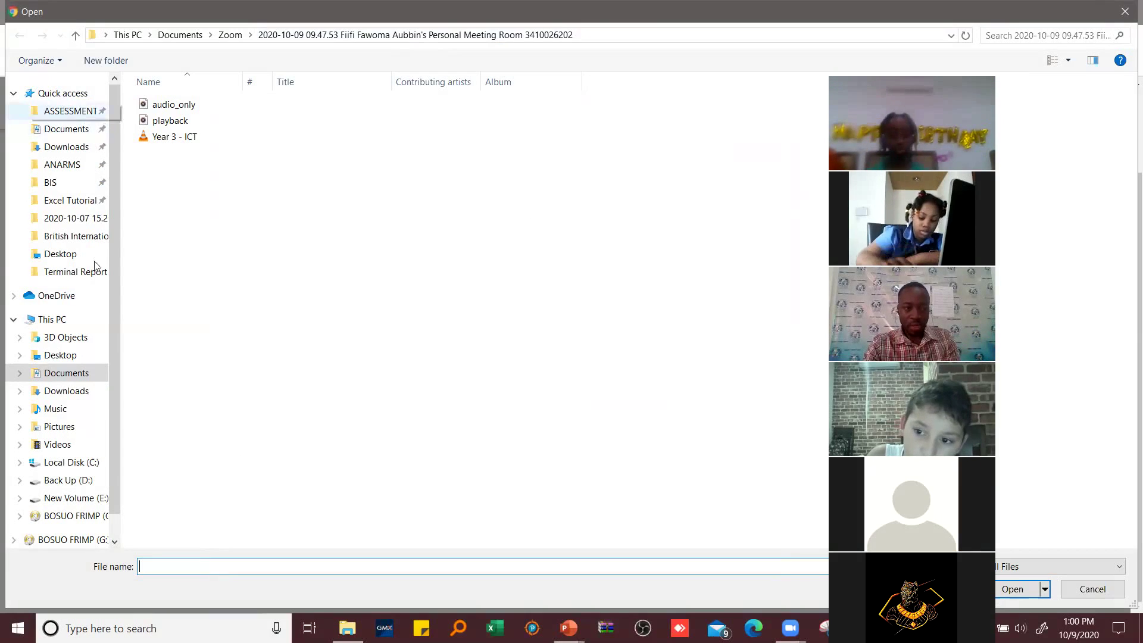
- Upload the Desktop's Year 4 practice Word document as an attachment
left_click(76, 256)
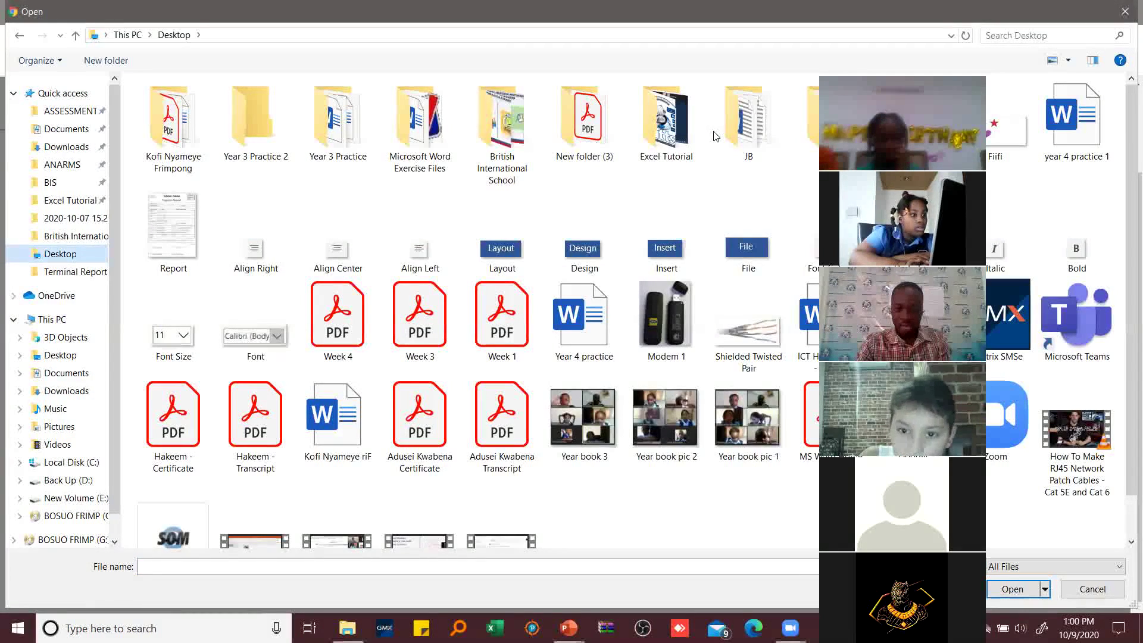
left_click(588, 339)
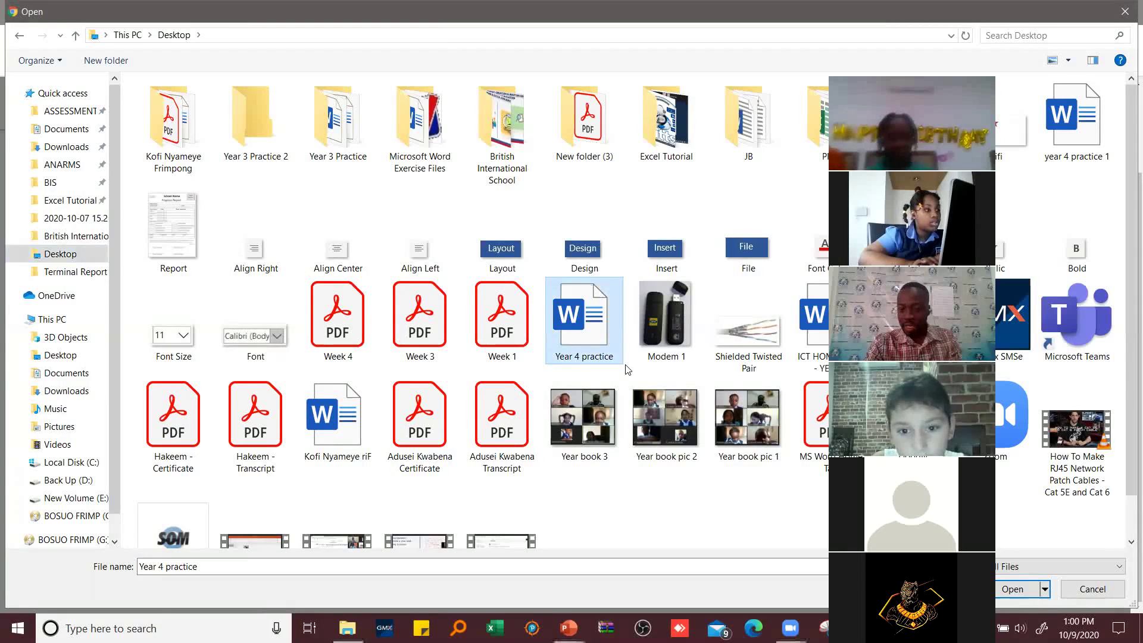
left_click(1012, 590)
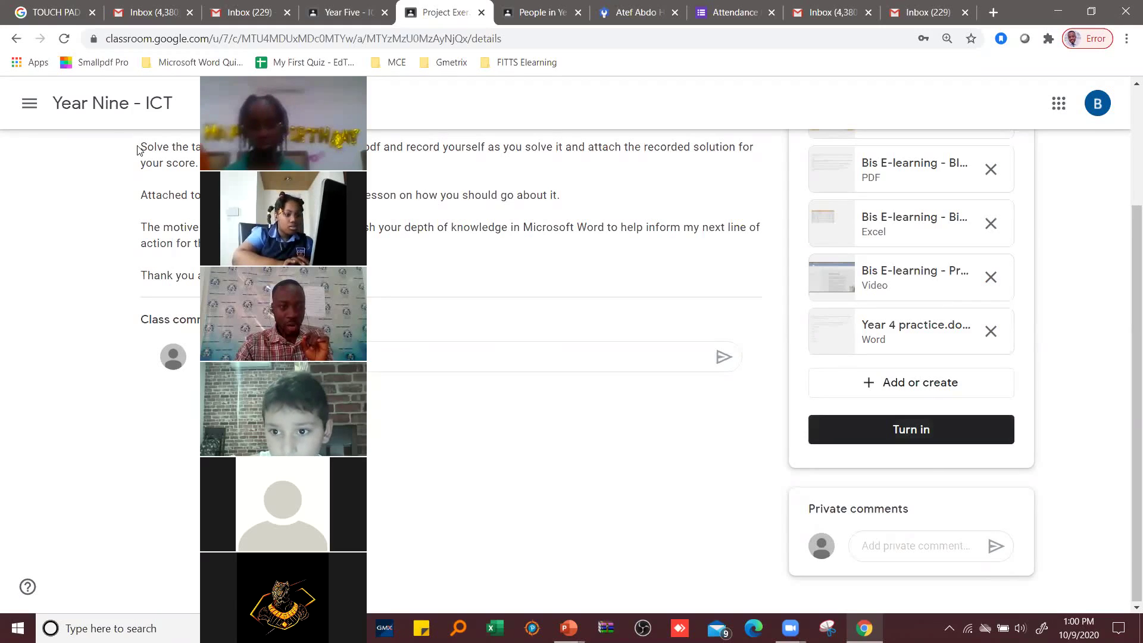
- Go through Classes back to Year Nine - ICT and list its upcoming work due next week
left_click(107, 107)
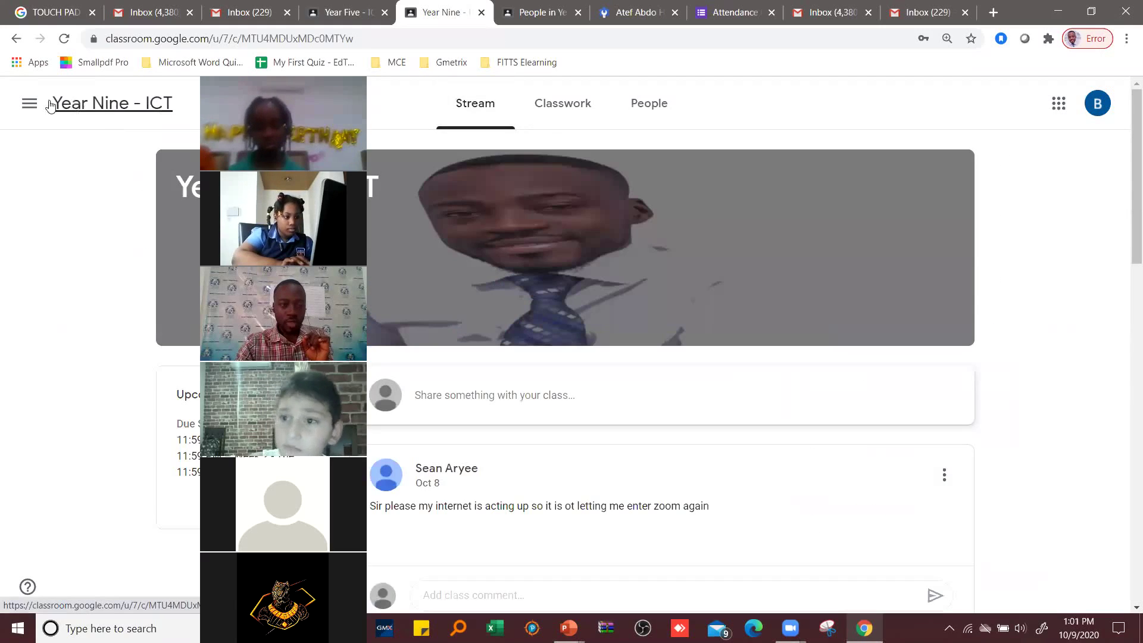
left_click(29, 103)
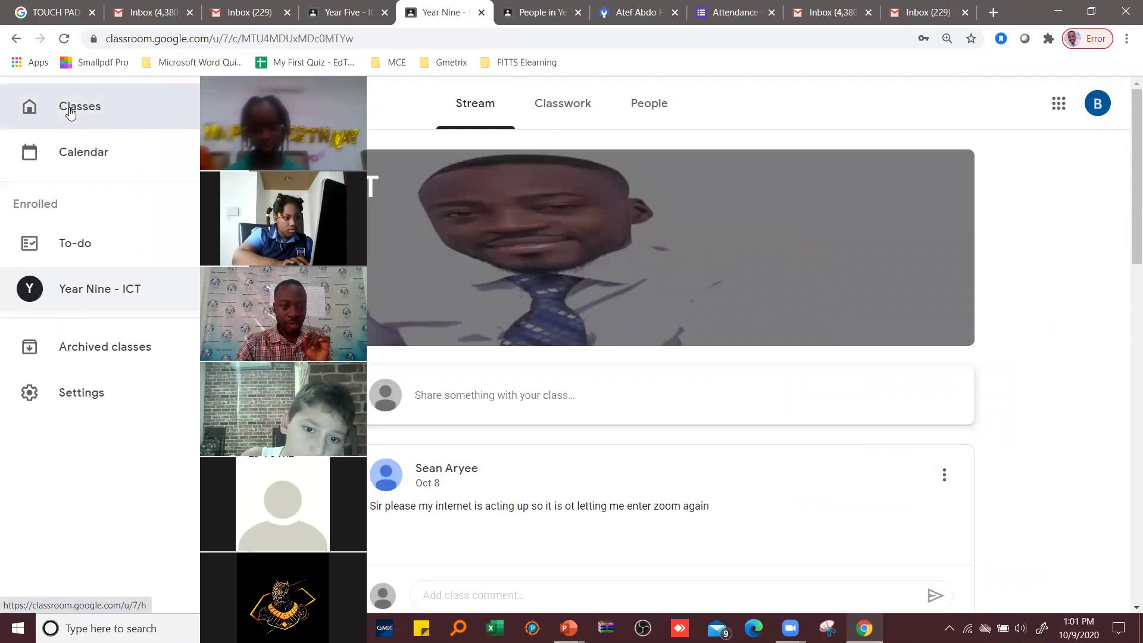
left_click(70, 109)
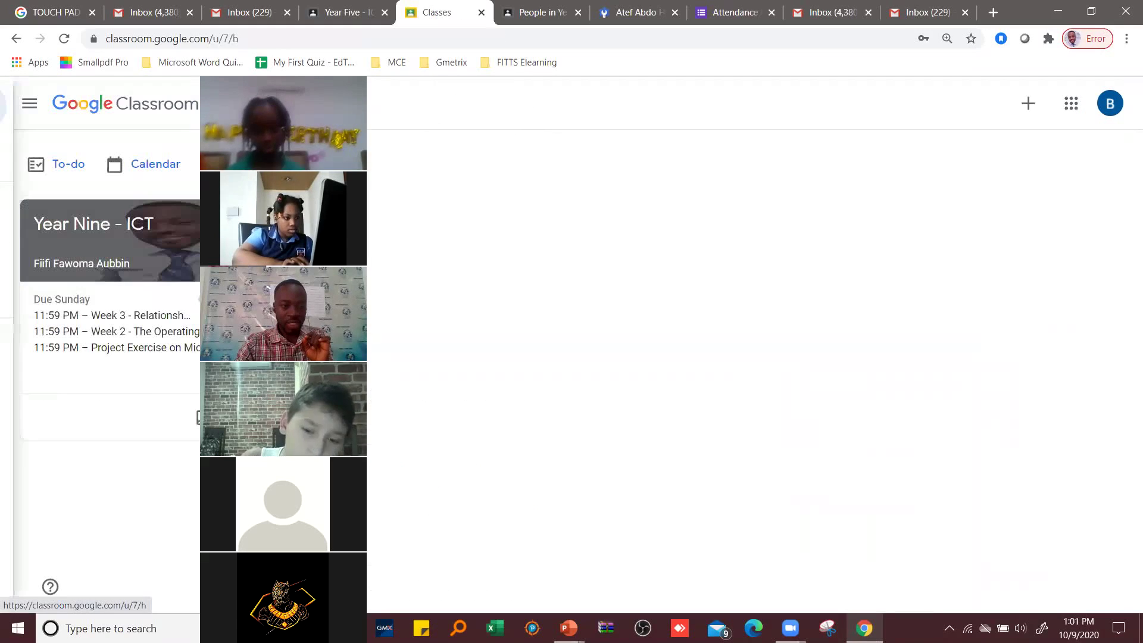
left_click(100, 226)
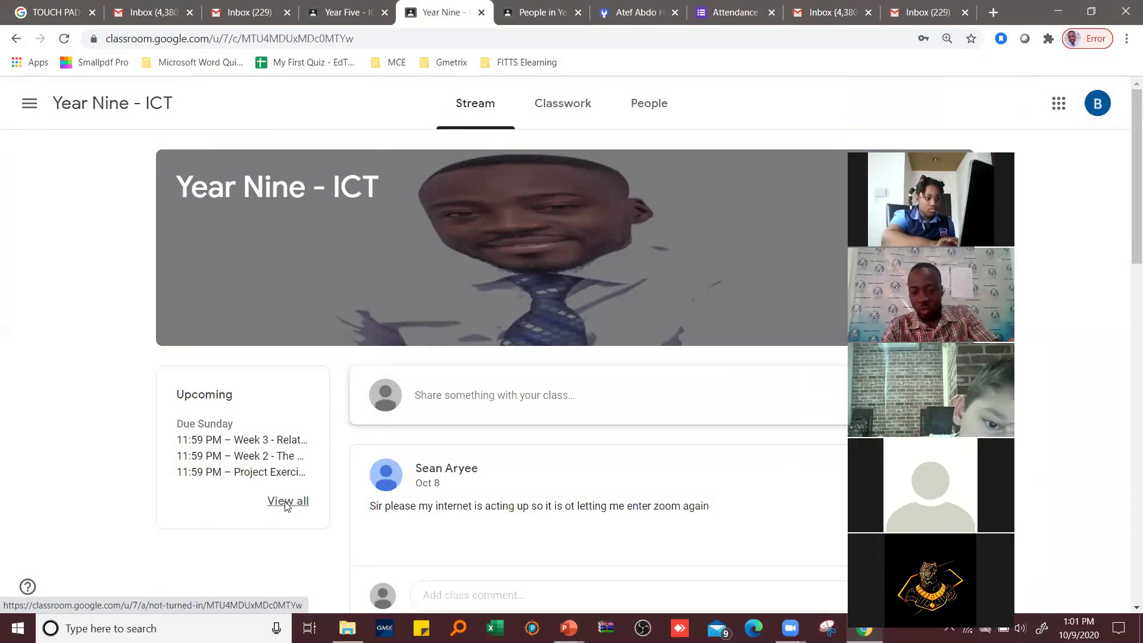
left_click(287, 503)
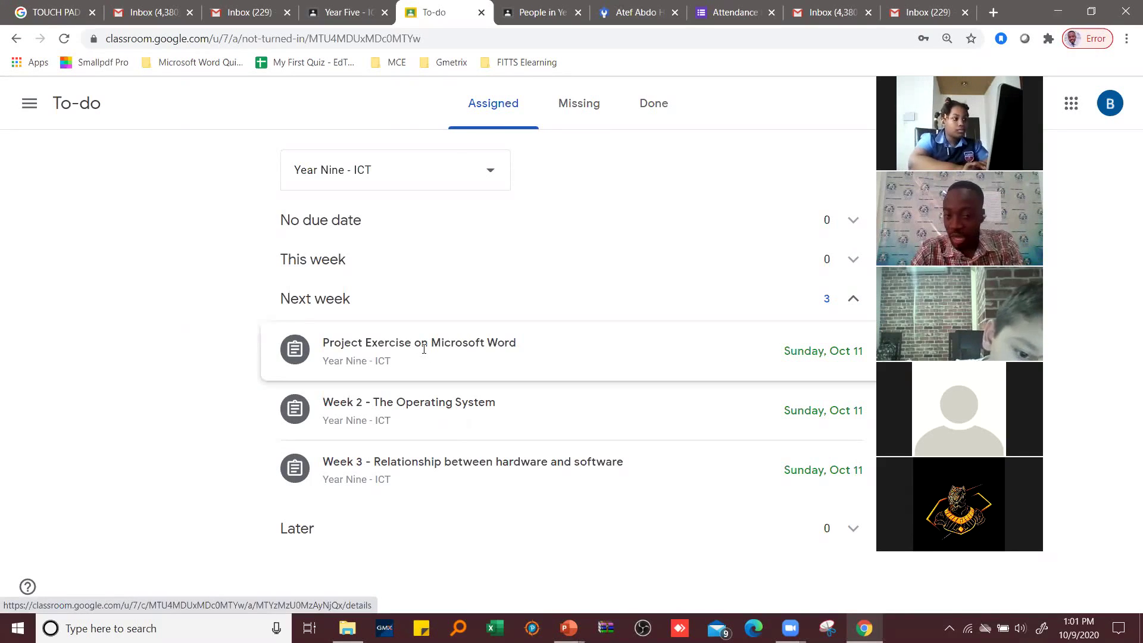
- Reopen Project Exercise on Microsoft Word and choose File under Add or create
left_click(608, 351)
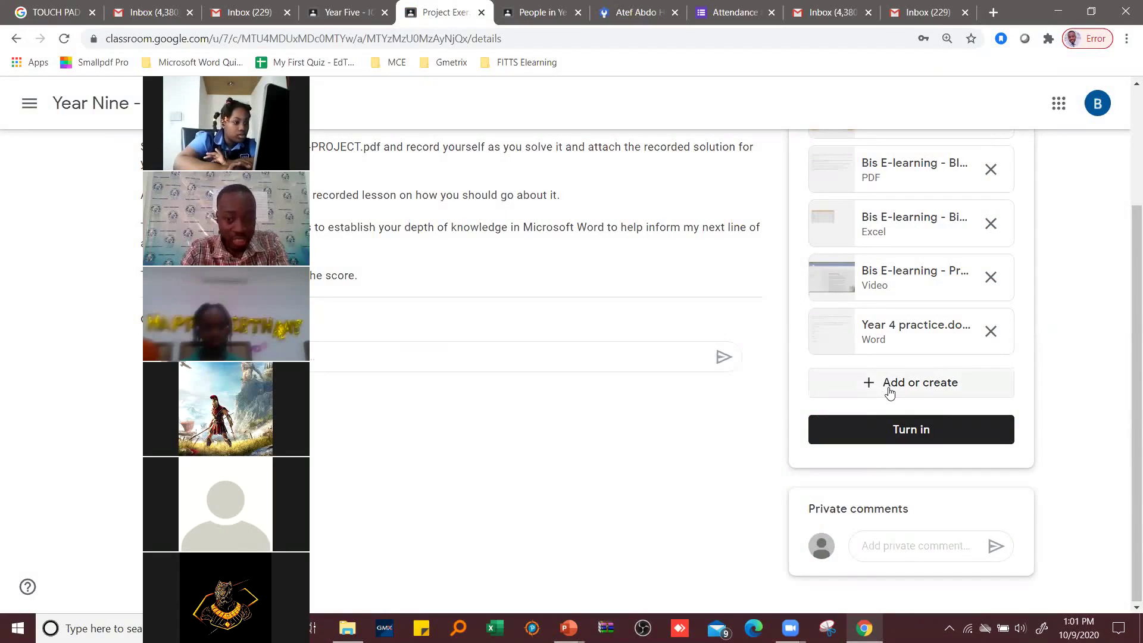
left_click(909, 389)
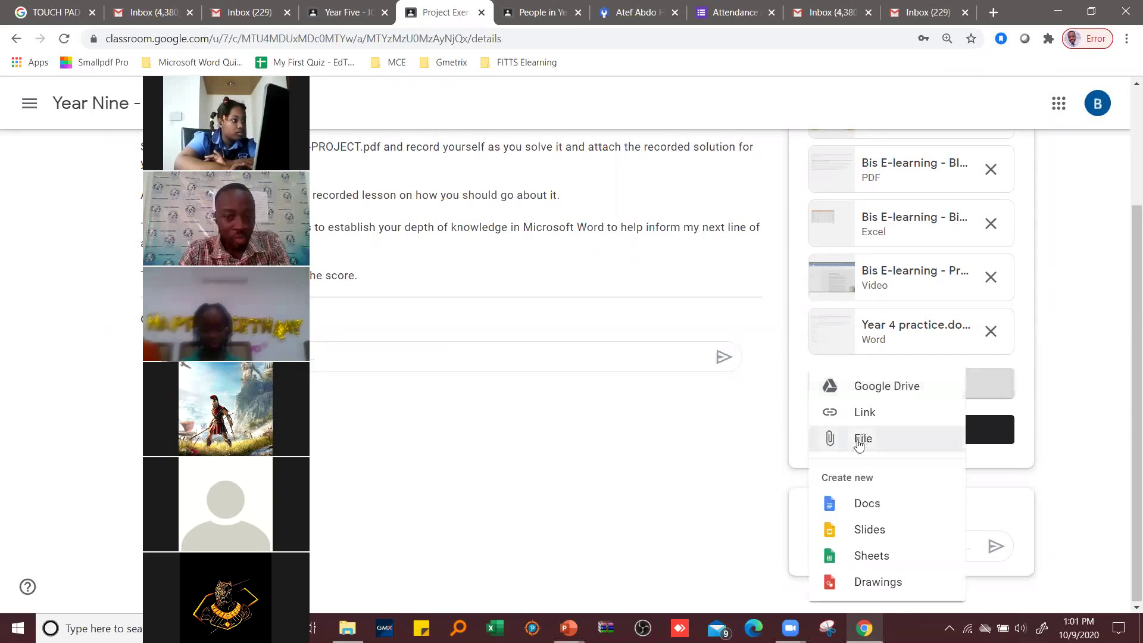
left_click(859, 443)
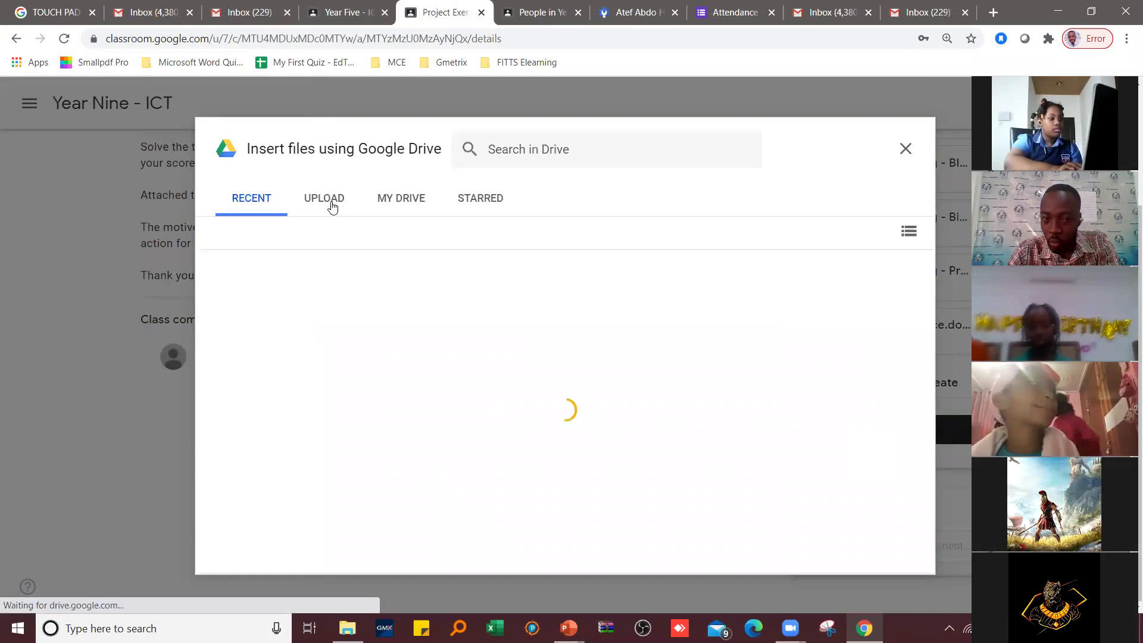
- Switch the Insert files dialog to Upload and browse the computer's files
left_click(329, 202)
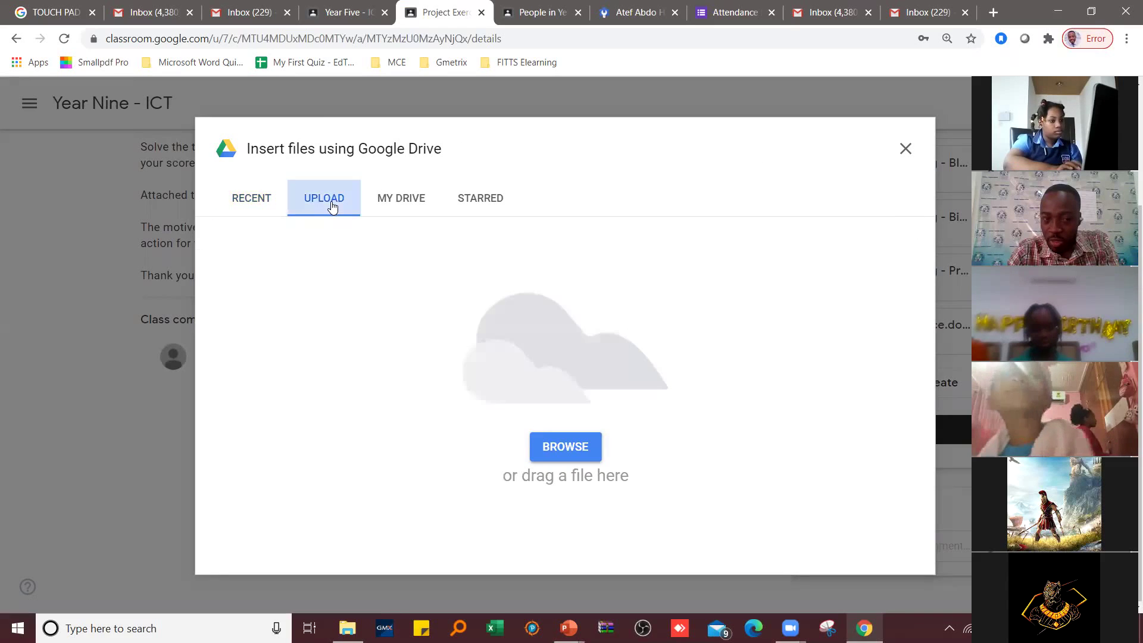
left_click(564, 446)
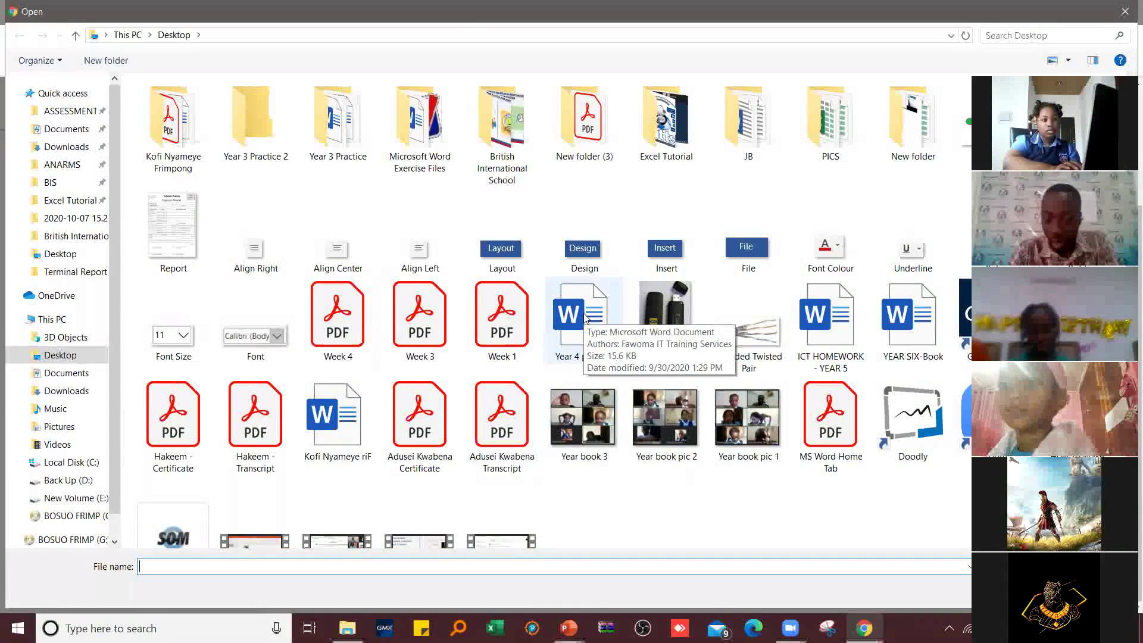
- Upload the Desktop's Year 4 practice document as a second attachment
left_click(585, 319)
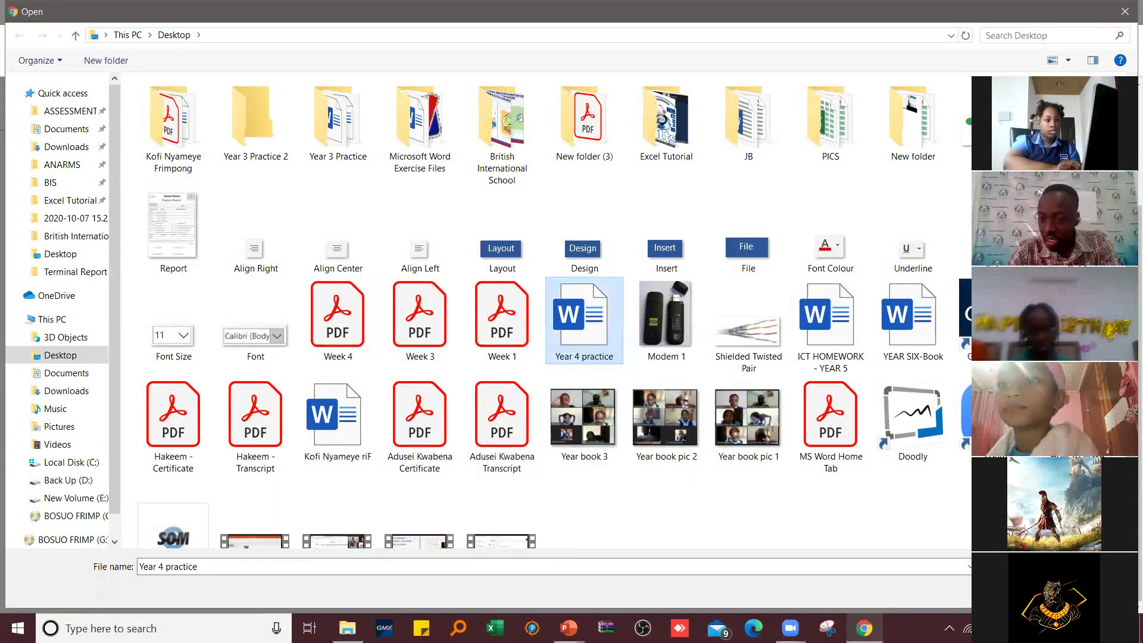
key("Return")
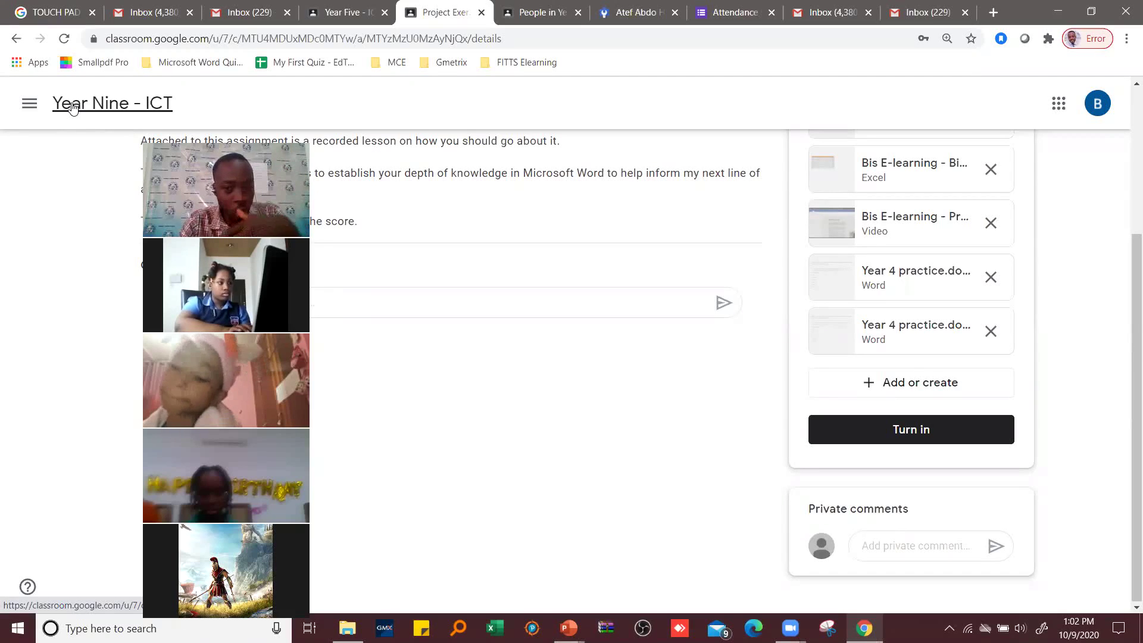
- From the Year Nine - ICT upcoming work, open Week 2 - The Operating System
left_click(73, 107)
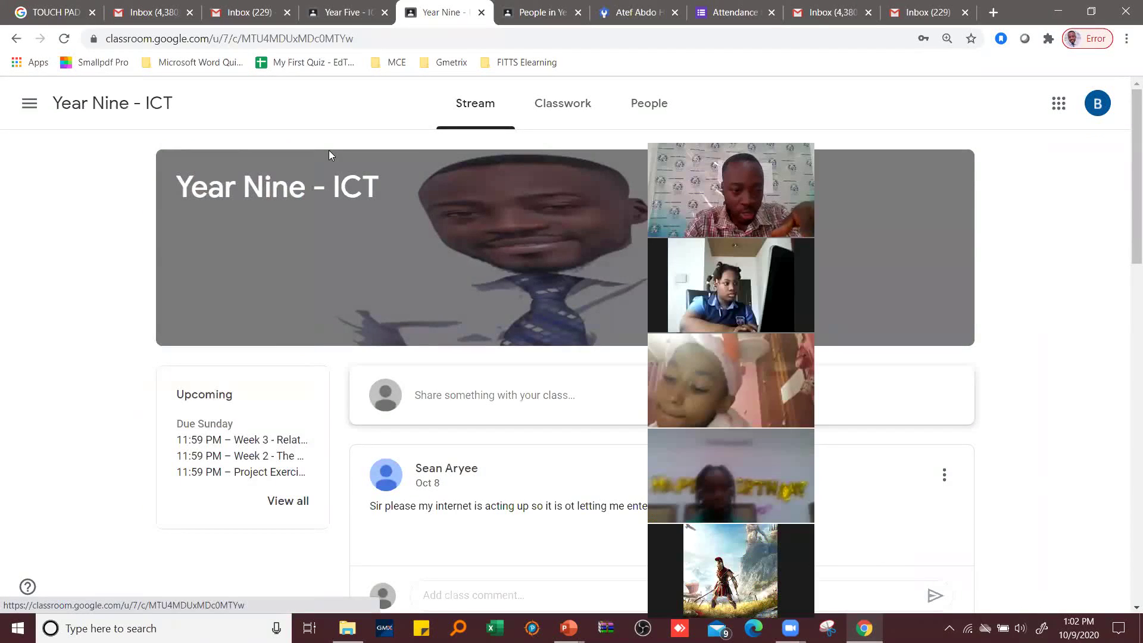
left_click(291, 501)
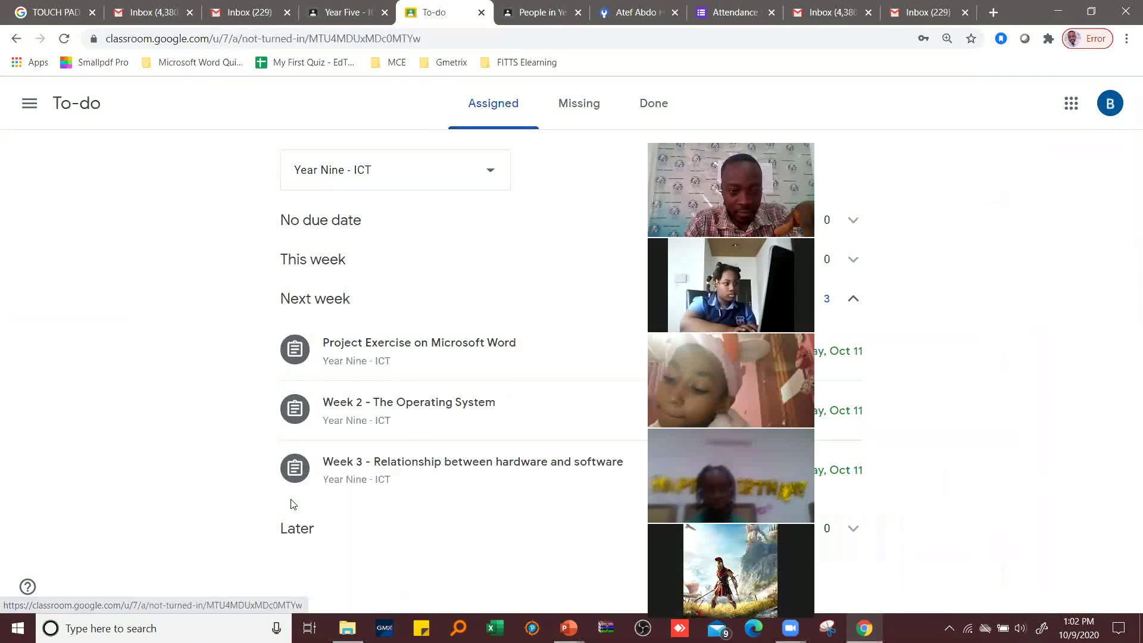
left_click(403, 412)
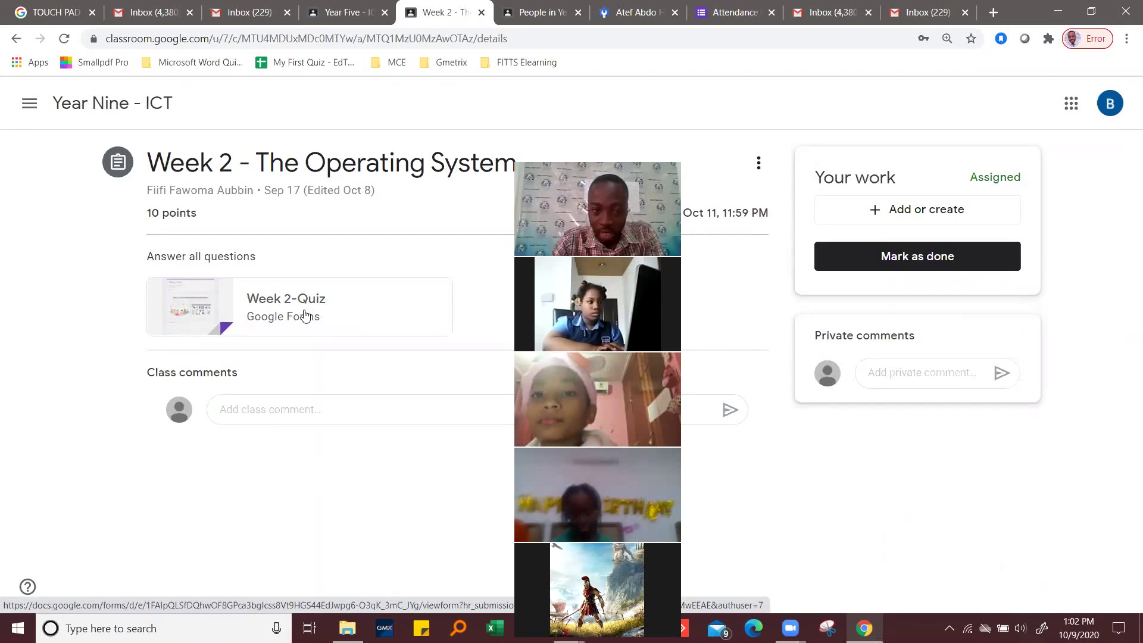
- Open the Week 2-Quiz form, enter the student's full name, and select Year 9
left_click(296, 299)
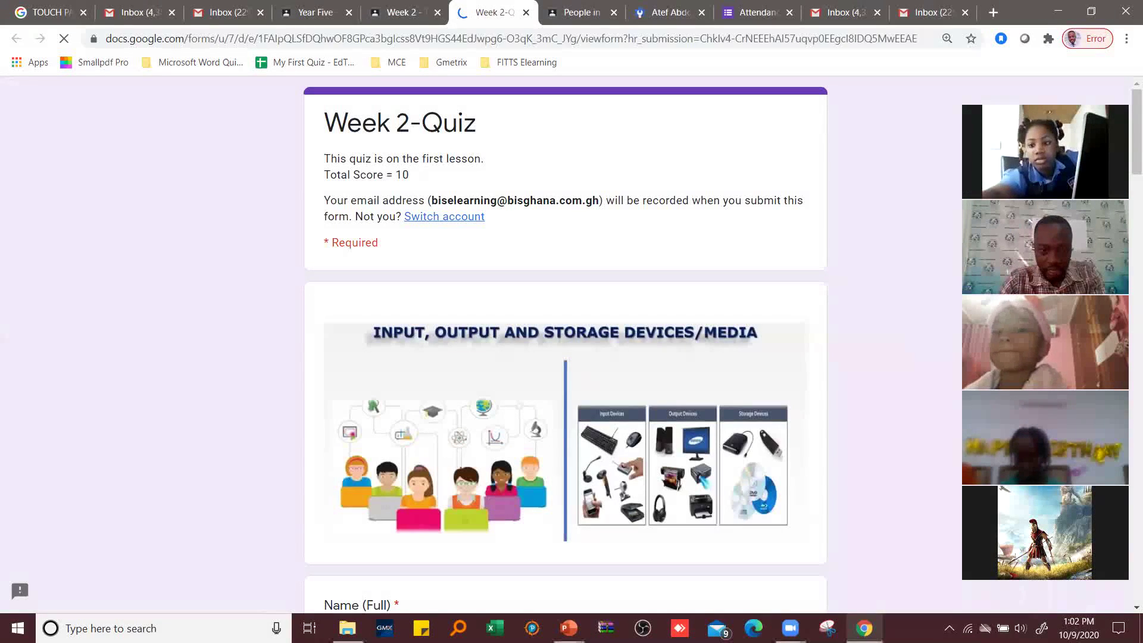
scroll(401, 261, "down", 6)
left_click(401, 262)
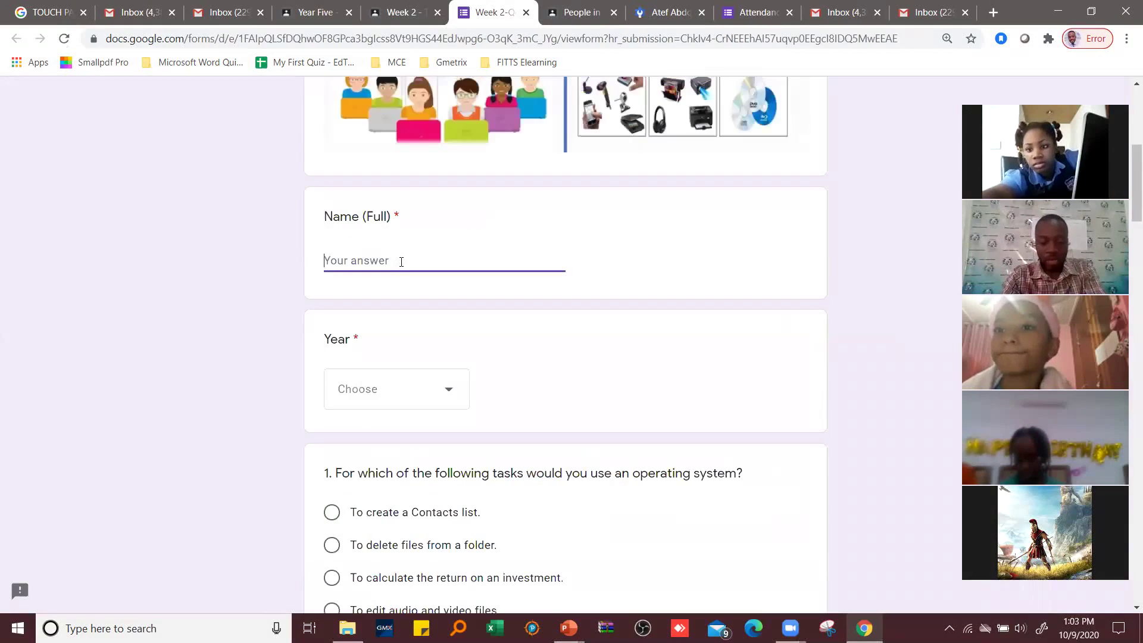
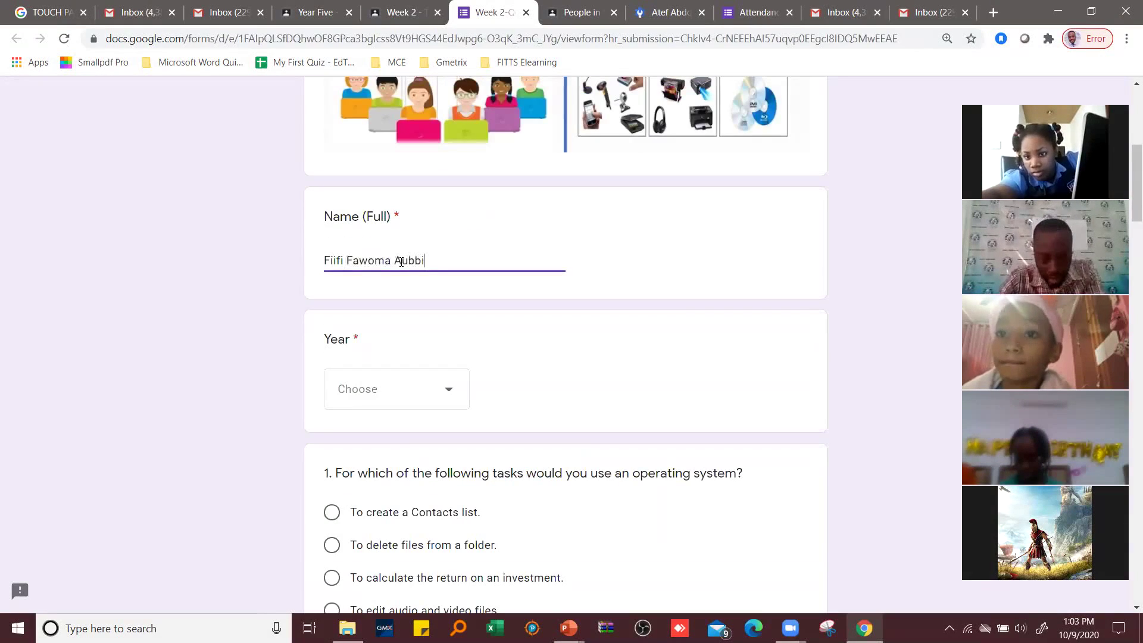
left_click(411, 387)
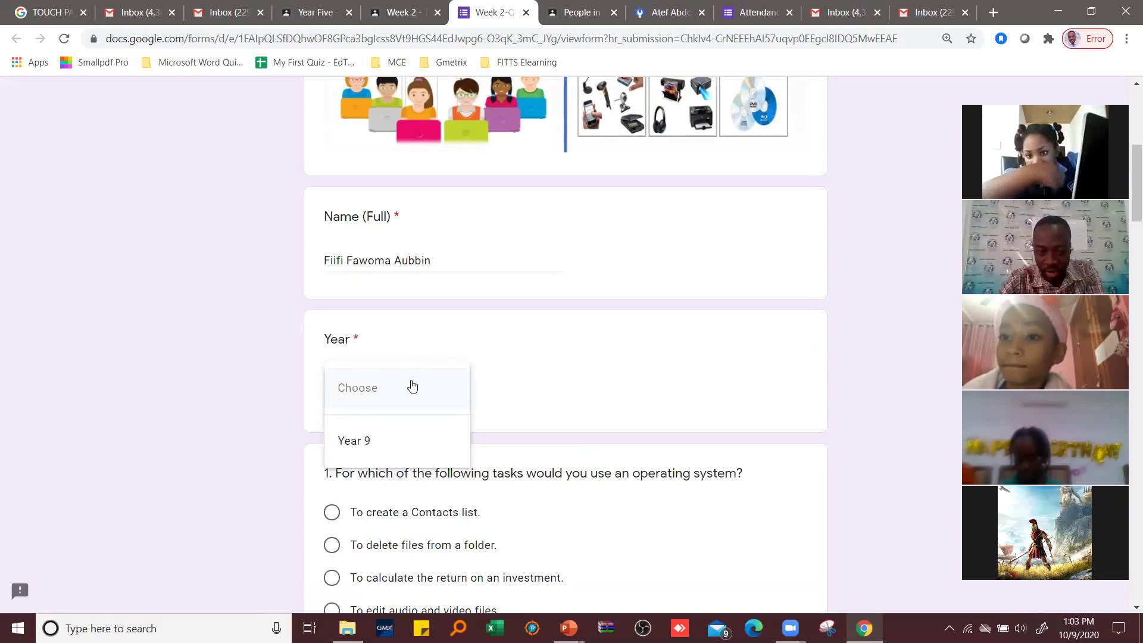
left_click(377, 441)
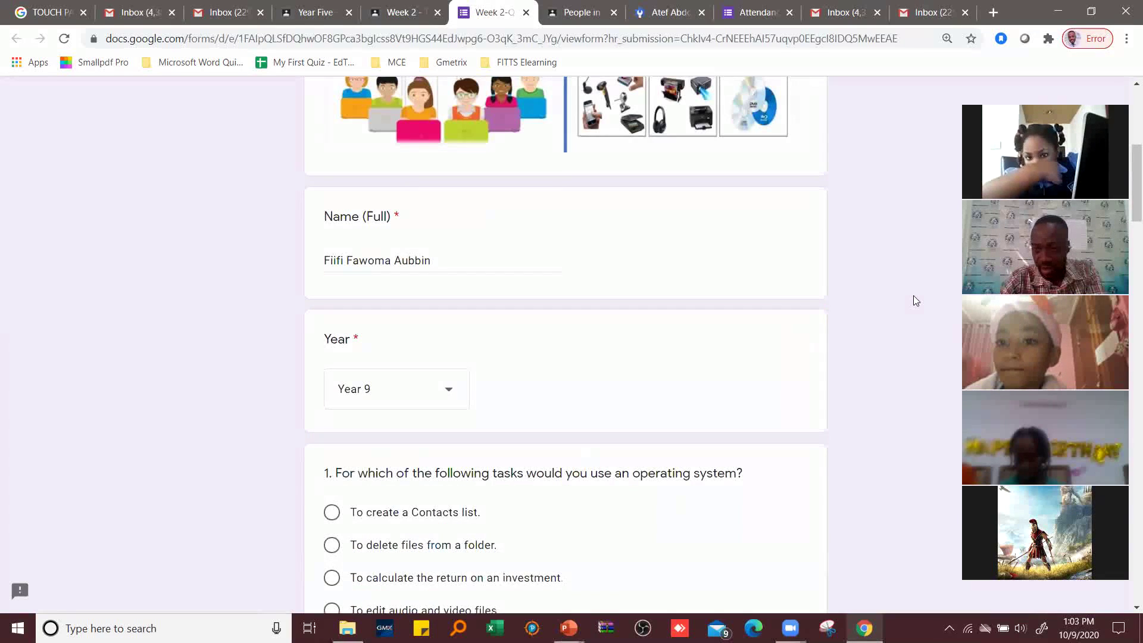
scroll(916, 299, "down", 4)
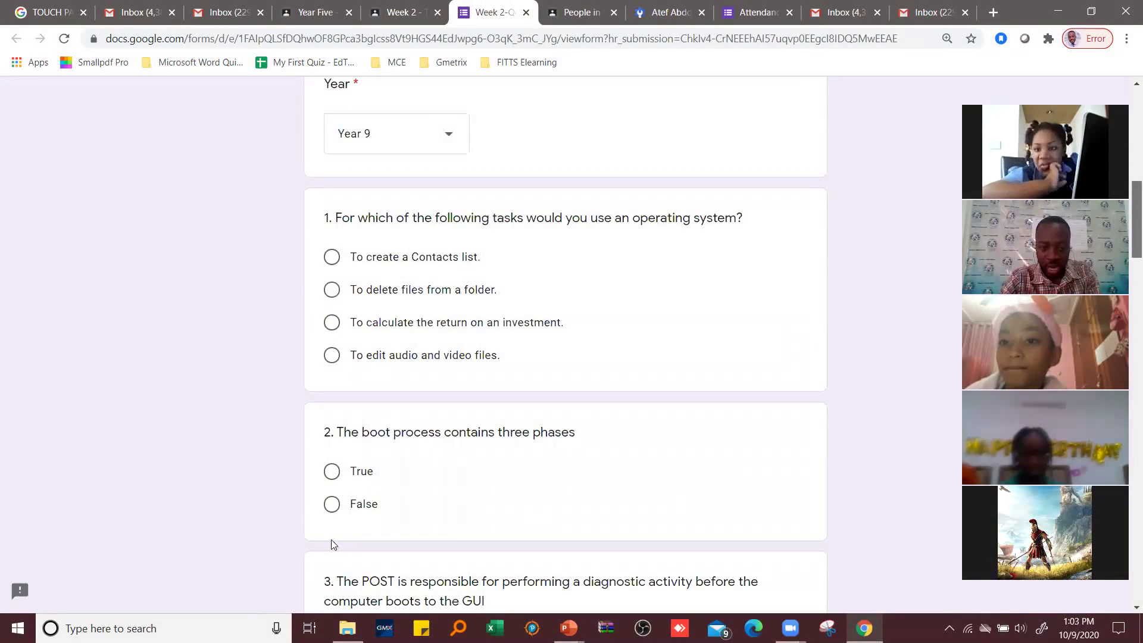
- Answer question 1 with deleting files from a folder, question 4 with False, question 6 with Lock
left_click(331, 503)
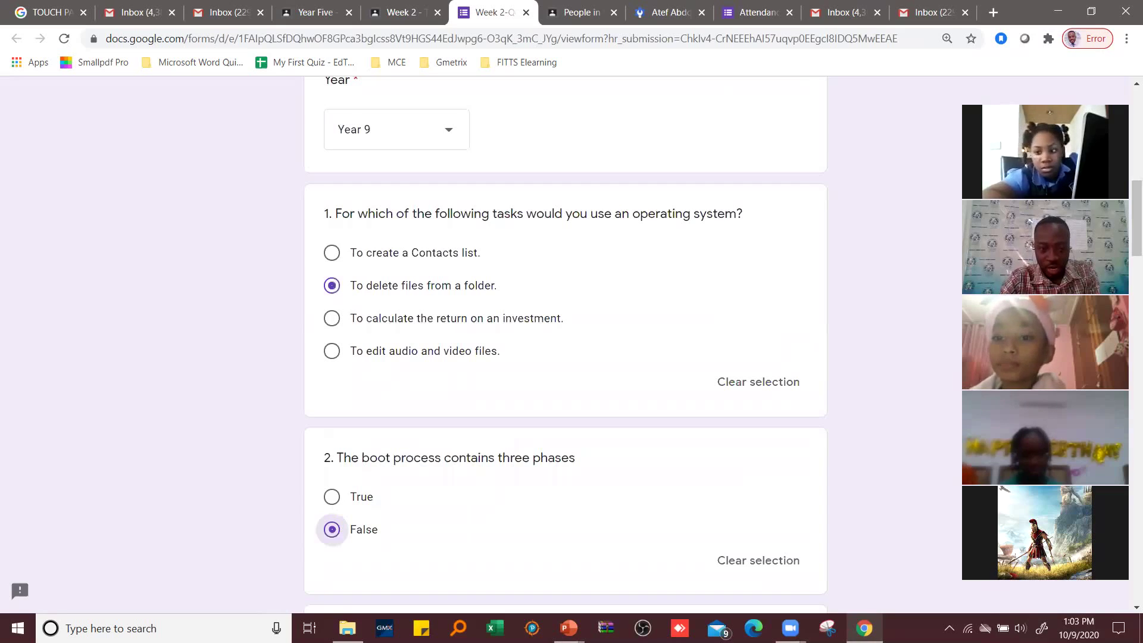
scroll(332, 484, "down", 7)
left_click(332, 484)
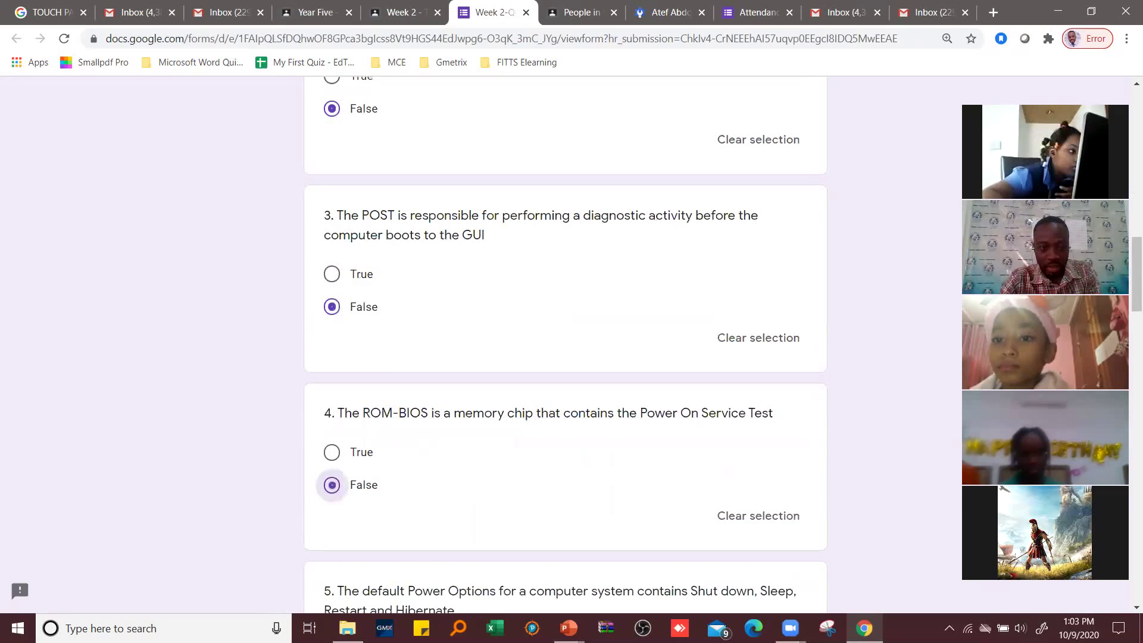
scroll(334, 457, "down", 8)
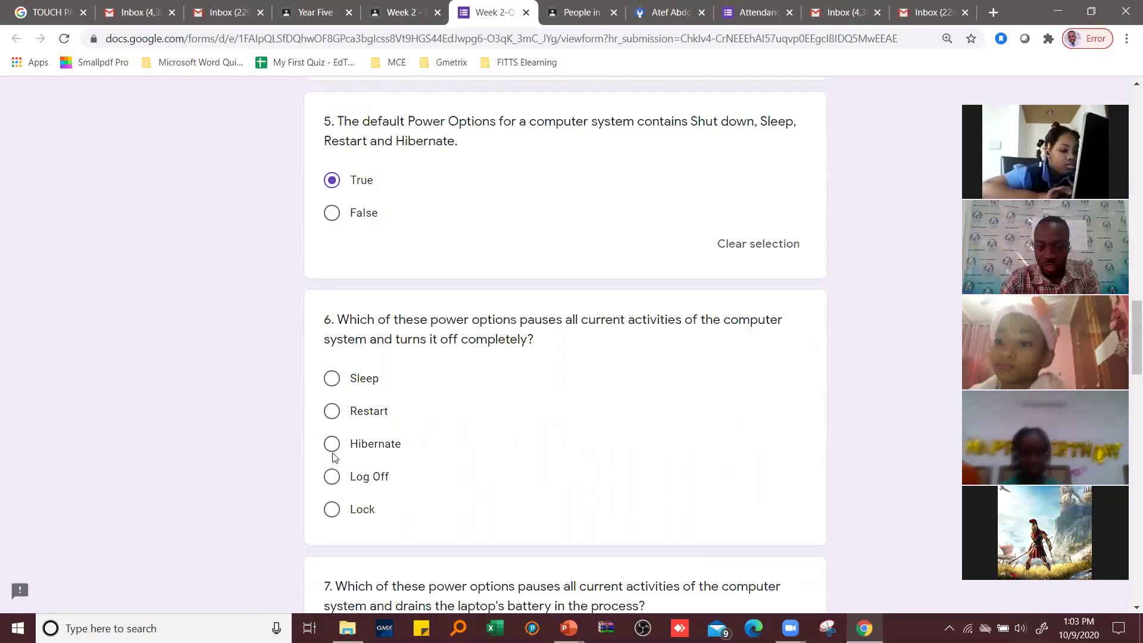
left_click(669, 449)
key("Up")
key("Up")
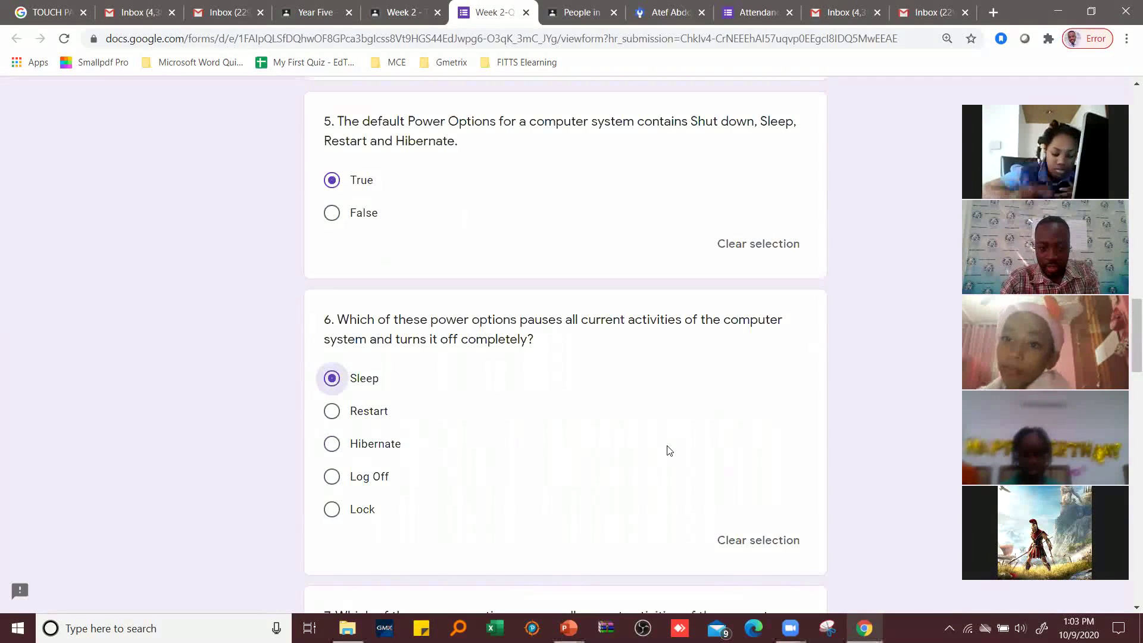
key("Up")
- Answer questions 7–9 with Hibernate and question 10 with Starter, then submit the quiz
scroll(916, 420, "down", 2)
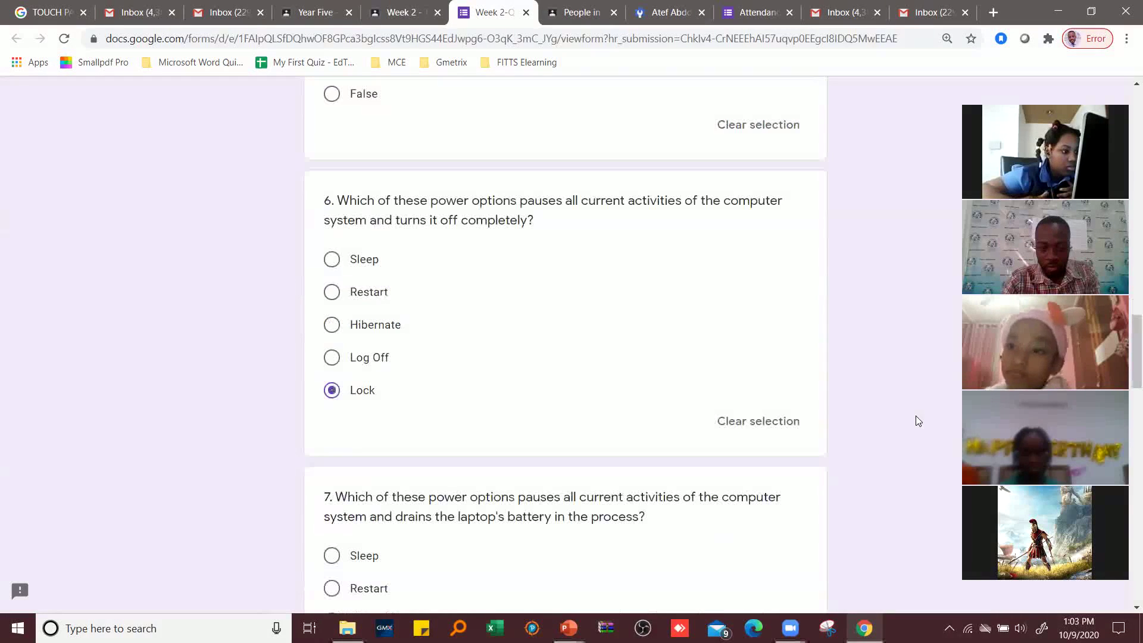
scroll(915, 415, "down", 4)
scroll(303, 262, "down", 2)
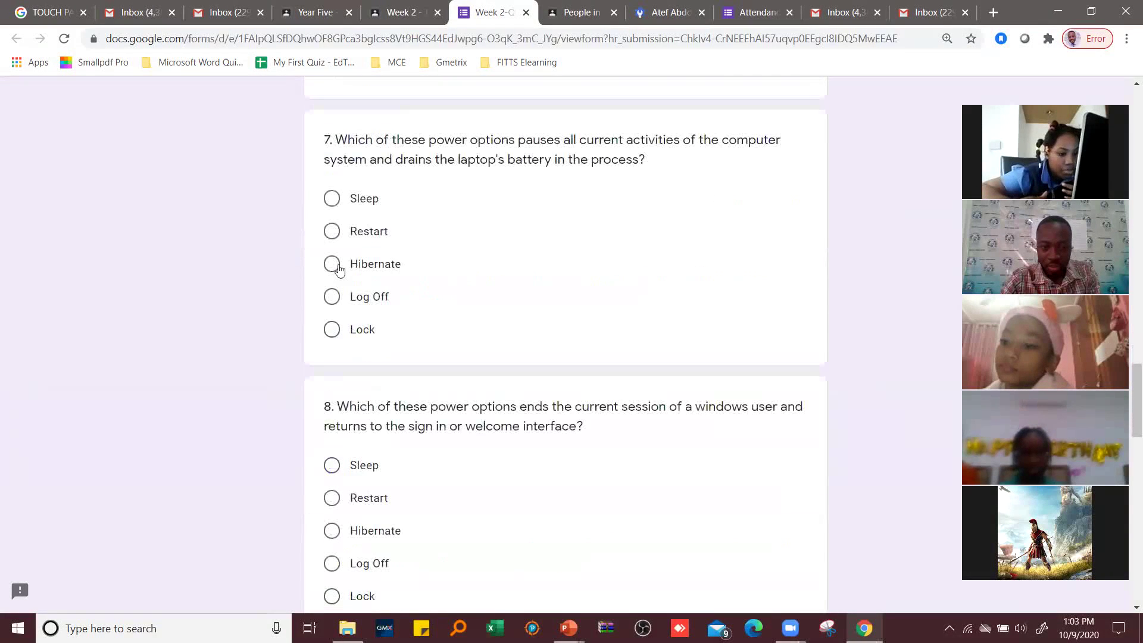
left_click(333, 264)
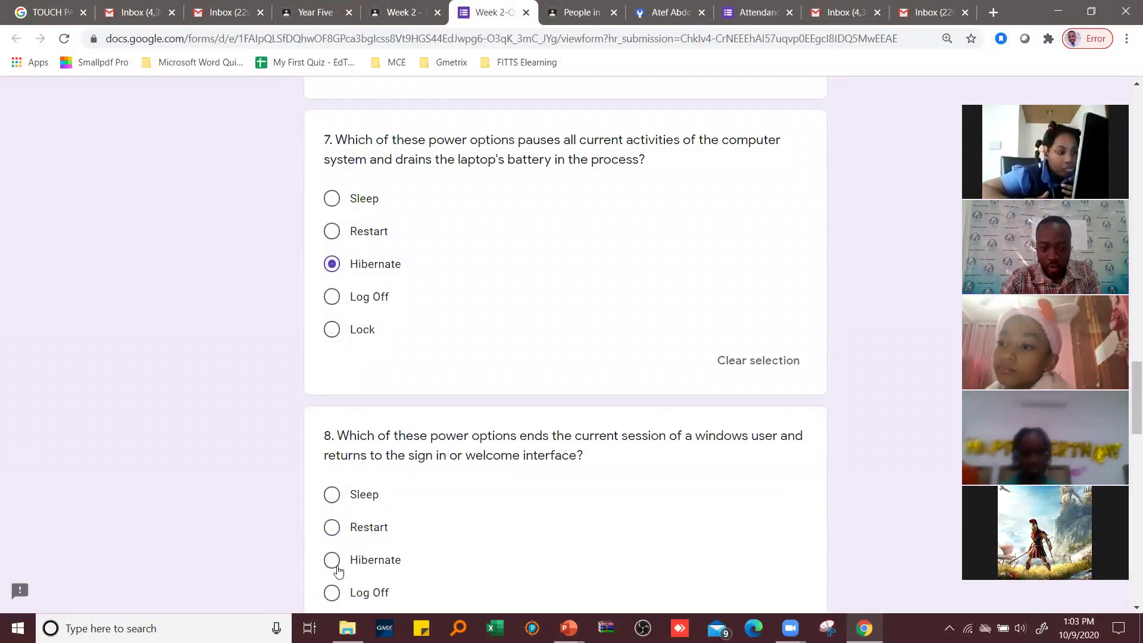
key("Down")
scroll(904, 456, "down", 1)
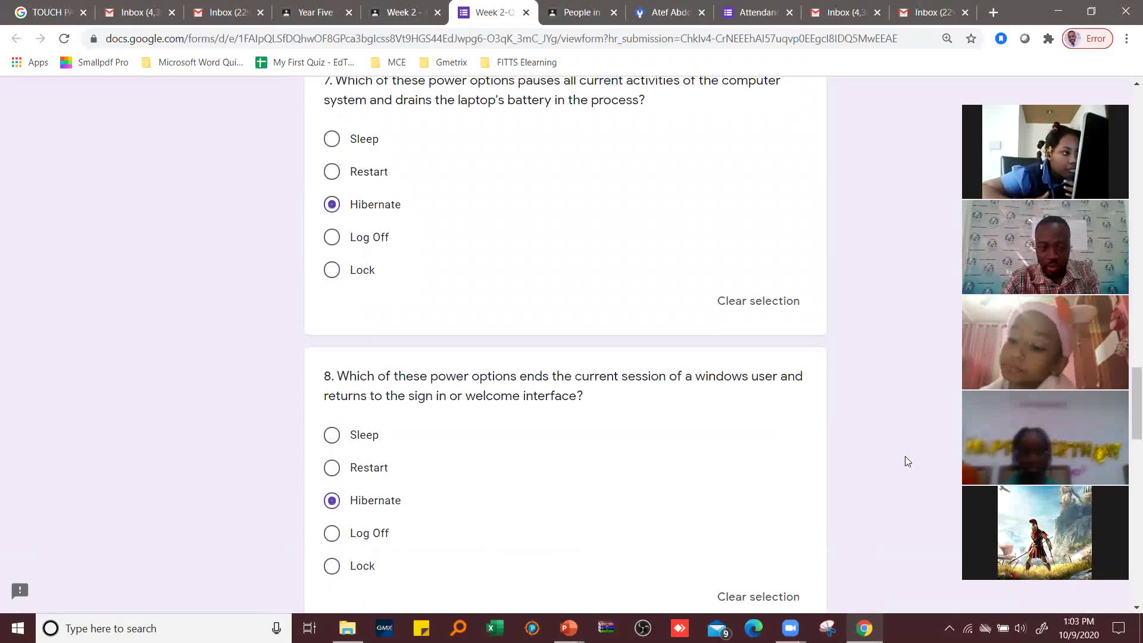
scroll(649, 332, "down", 7)
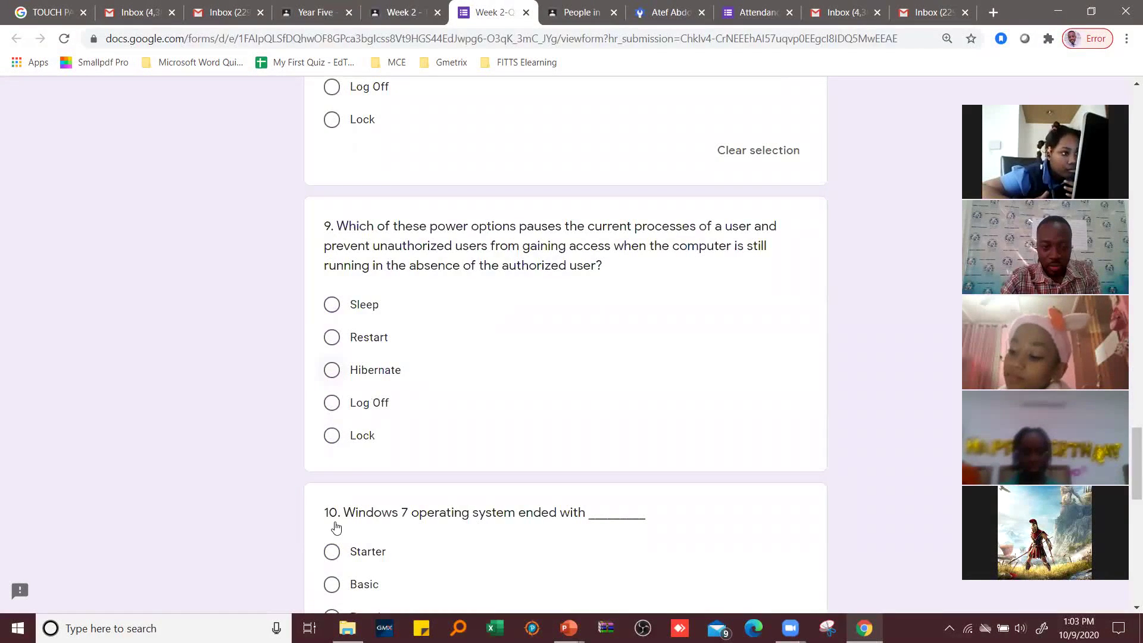
key("space")
key("Tab")
key("Tab")
key("space")
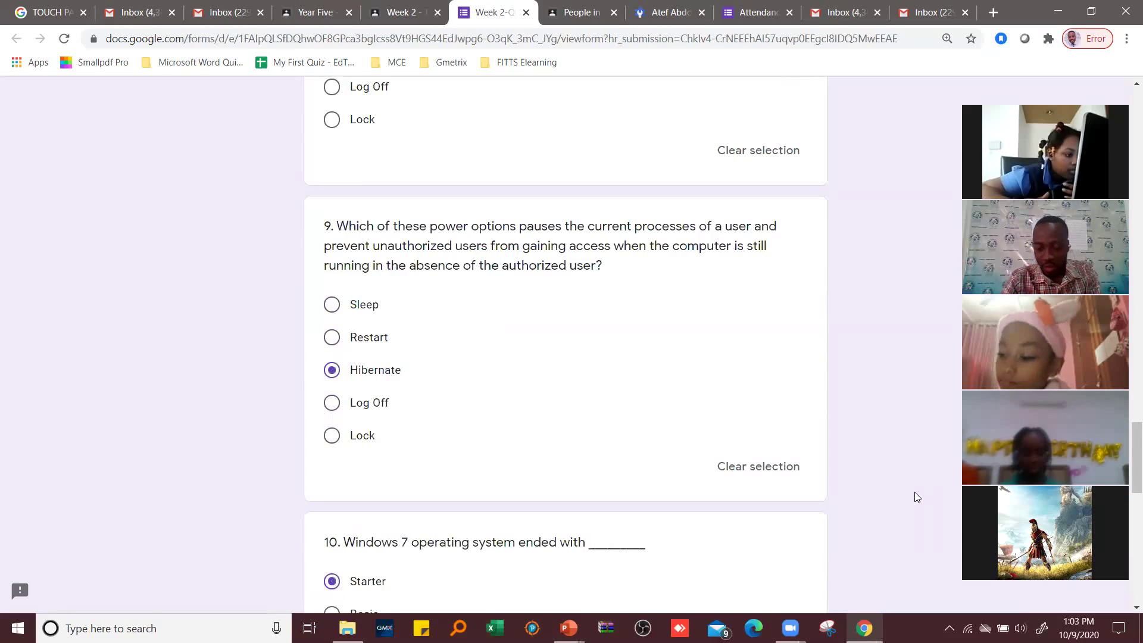
scroll(914, 491, "down", 1)
key("End")
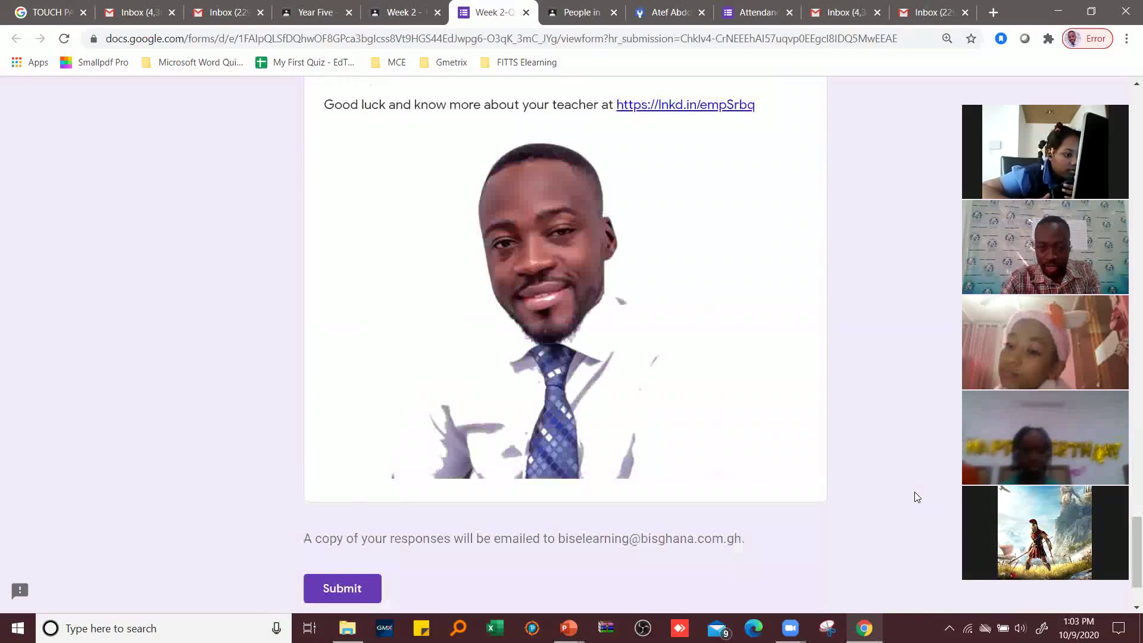
left_click(363, 588)
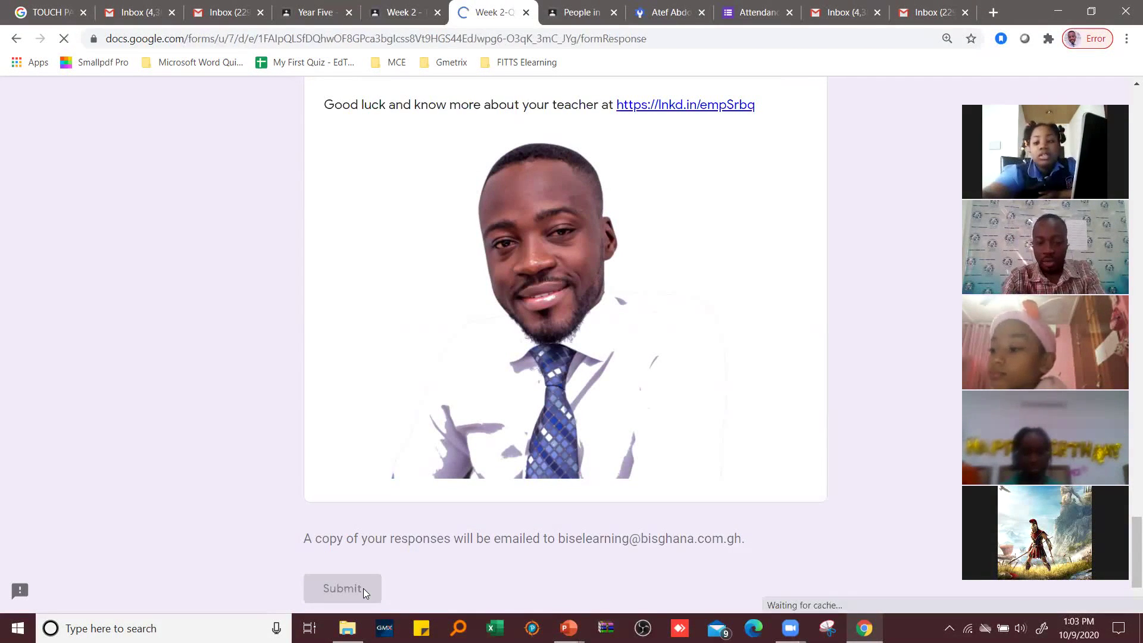